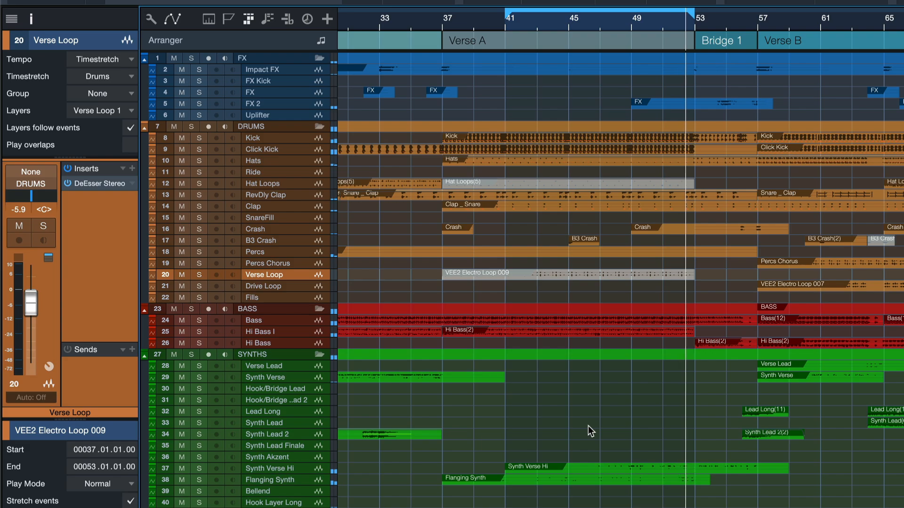
Stop the song, solo the Synth Verse Hi track and play it from bar 41 with the track enlarged
key("space")
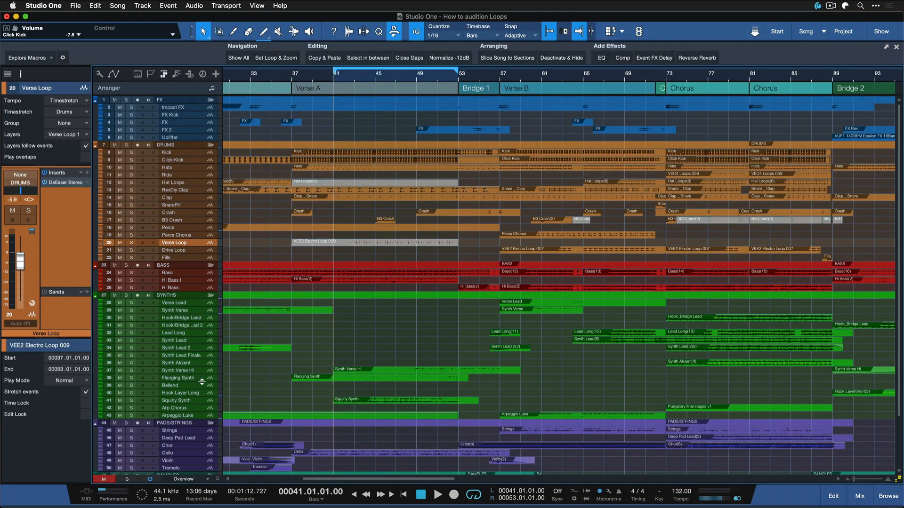
left_click(197, 379)
key("alt+s")
left_click(197, 371)
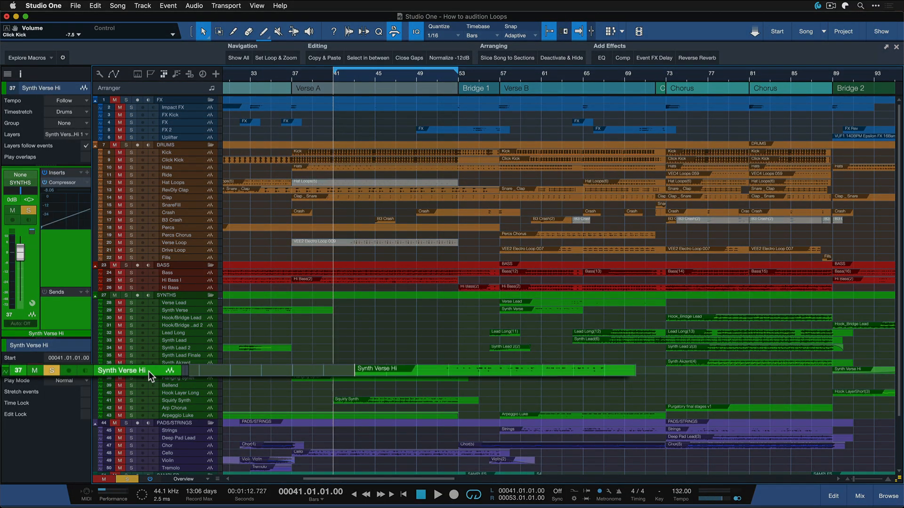
key("space")
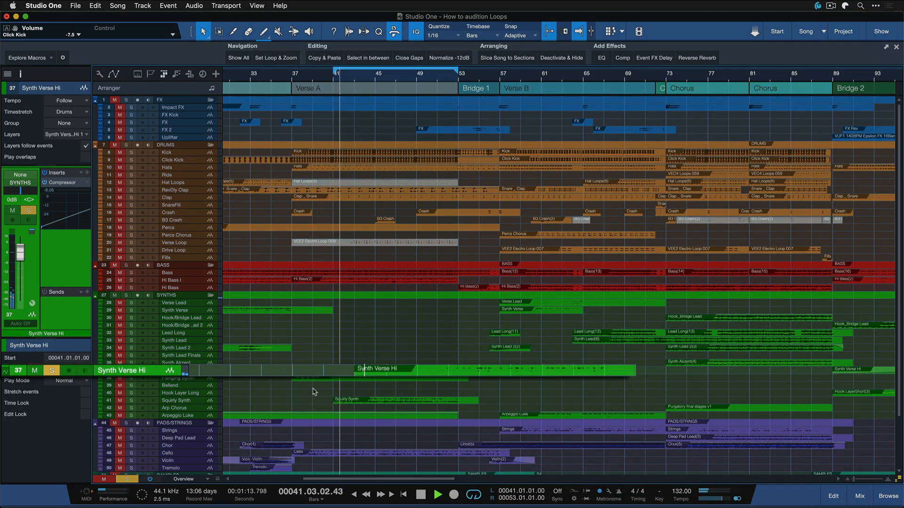
key("z")
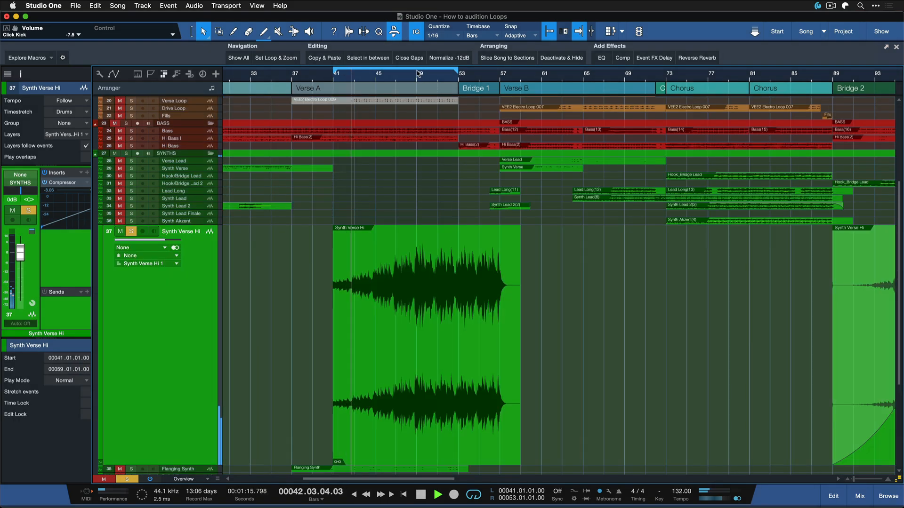
Unsolo the Synth Verse Hi track, restore its normal height and return the playhead to bar 41
left_click(418, 74)
key("alt+s")
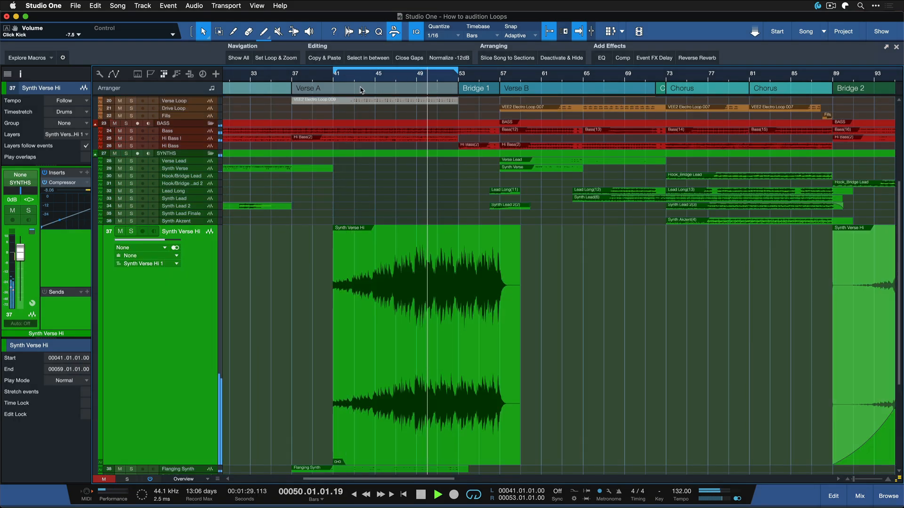
key("z")
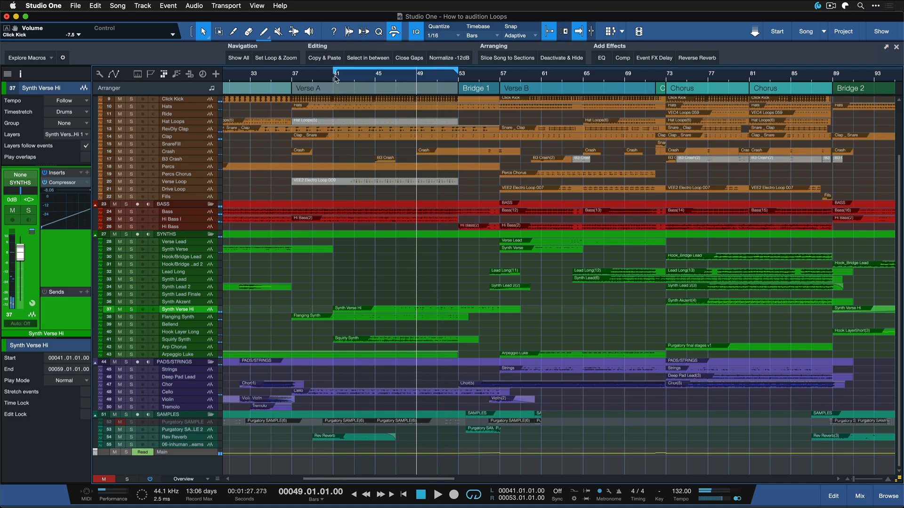
double_click(335, 76)
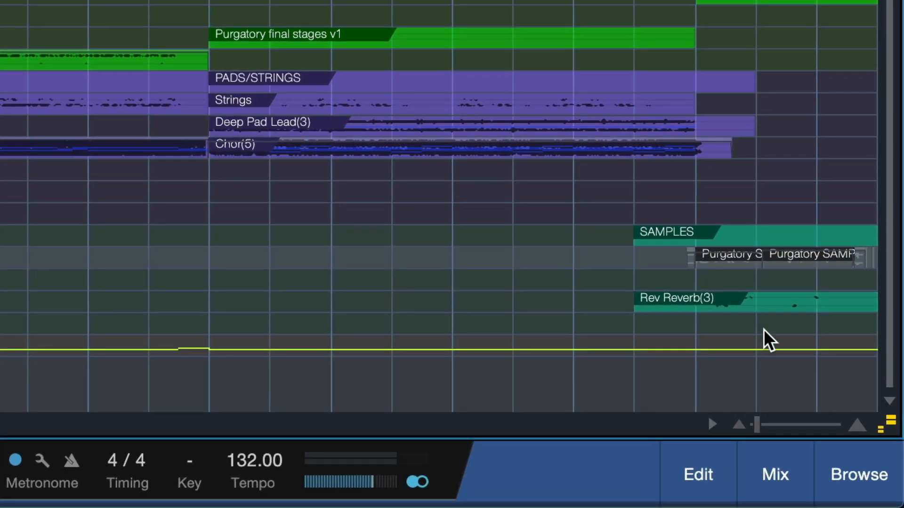
Open the browser's loop libraries and expand the Hip Hop Drums Live folder
left_click(861, 481)
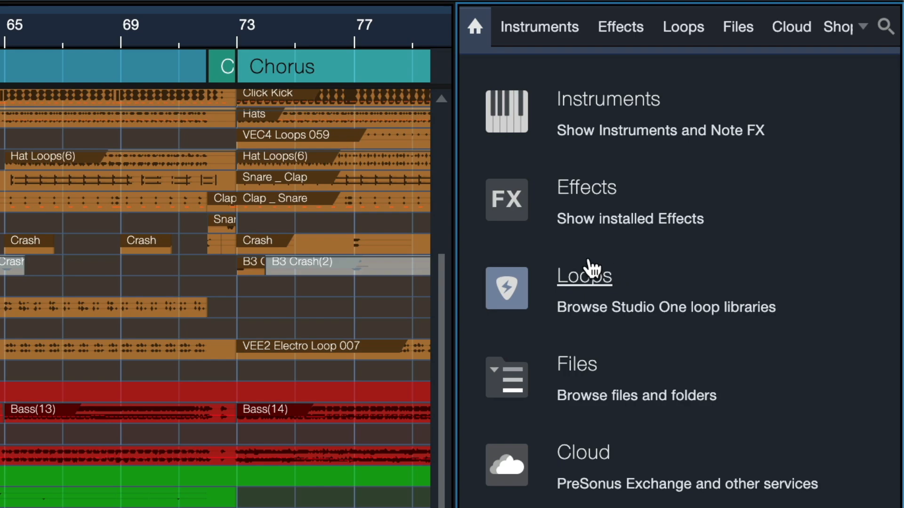
left_click(591, 273)
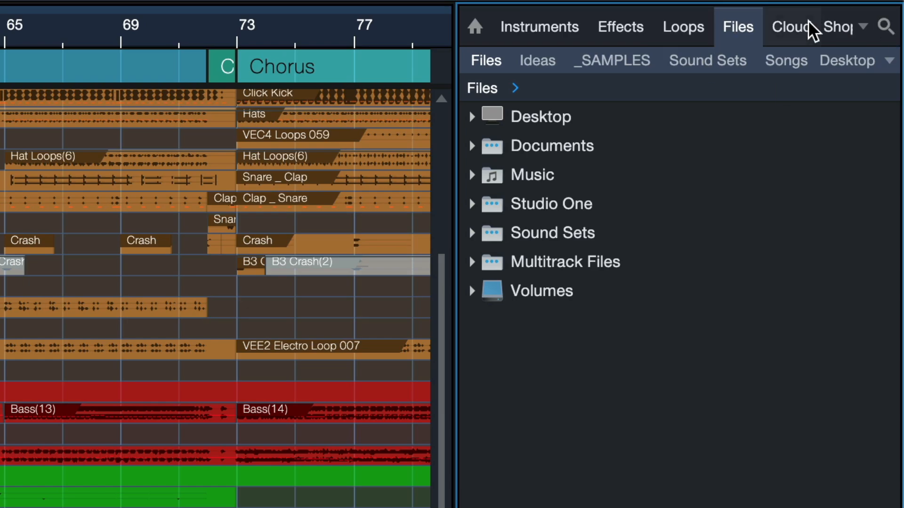
left_click(688, 29)
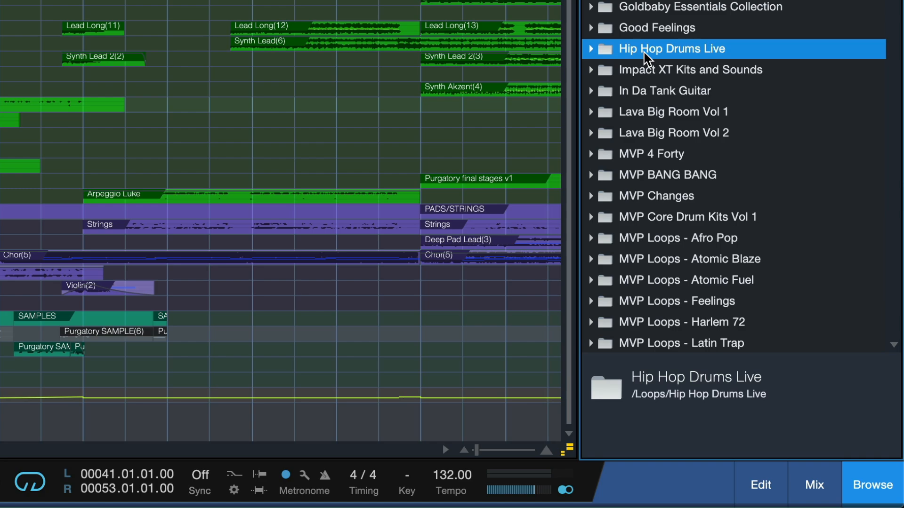
double_click(630, 51)
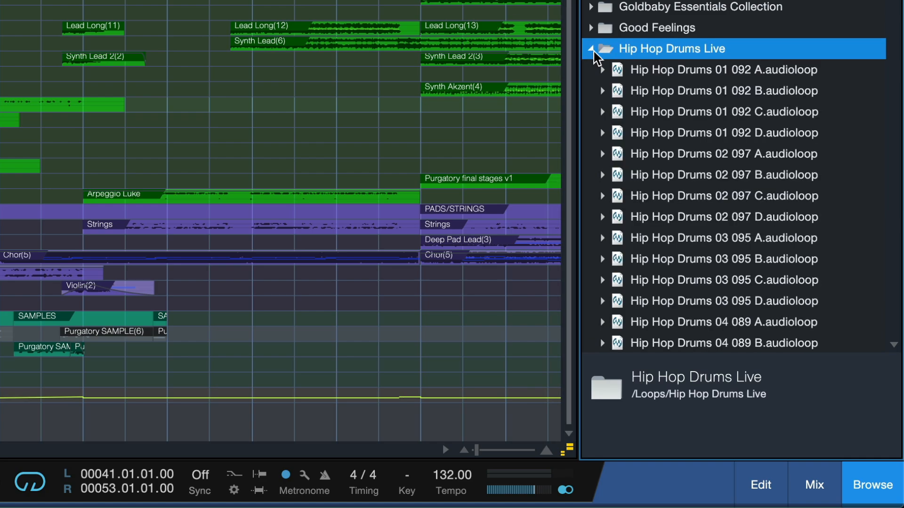
Preview the Hip Hop Drums 01 092 A loop at its original tempo, starting and stopping its playback
left_click(643, 70)
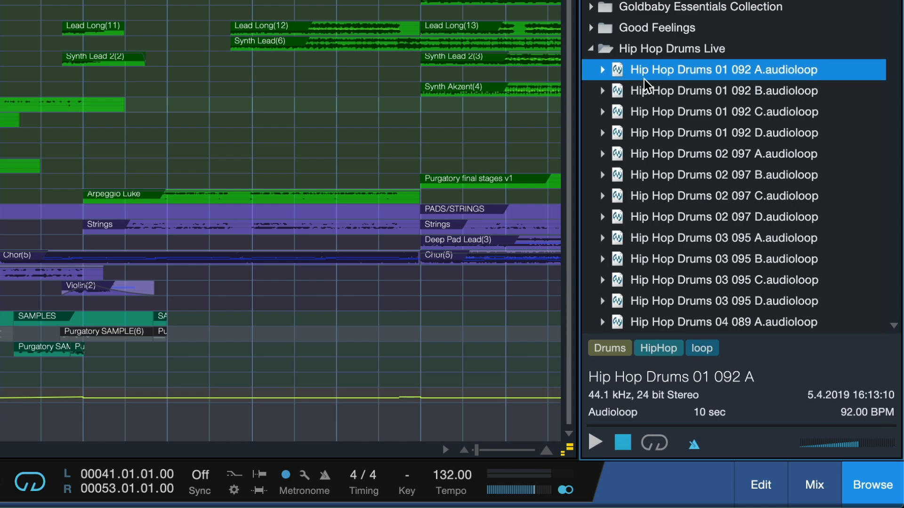
left_click(642, 85)
left_click(648, 74)
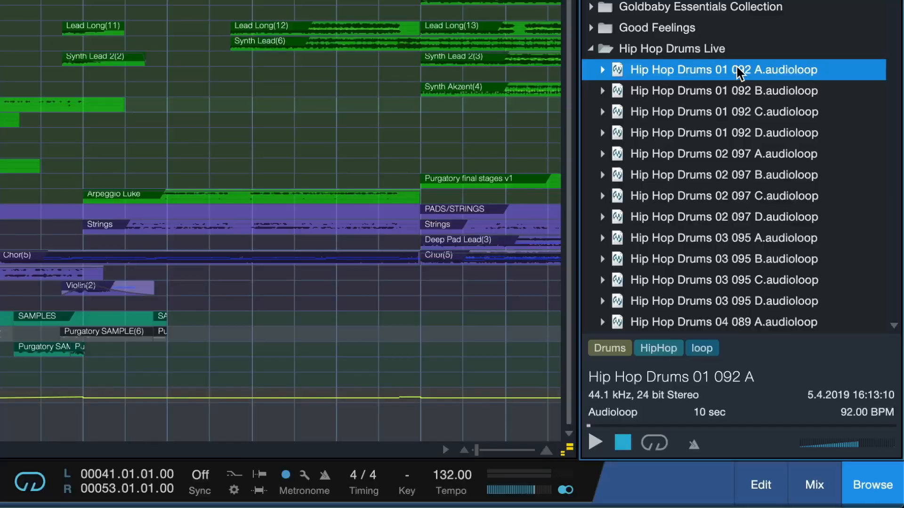
left_click(738, 71)
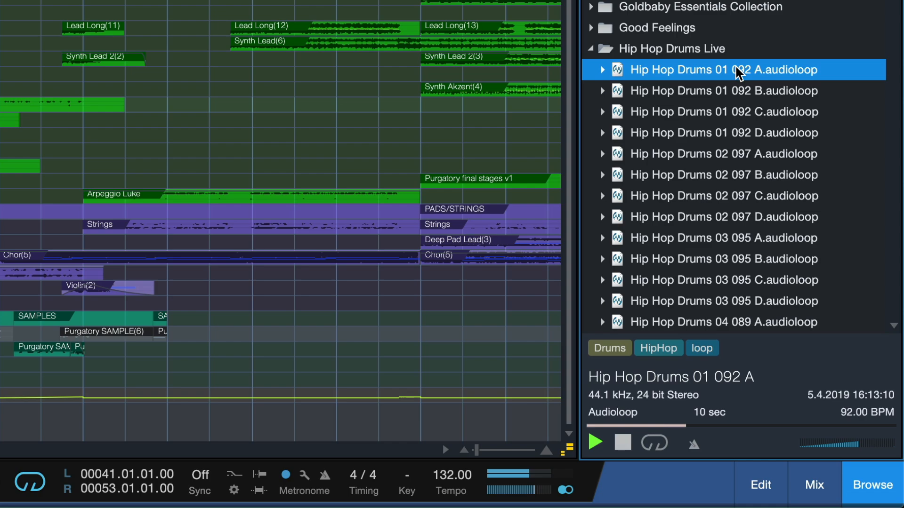
left_click(622, 447)
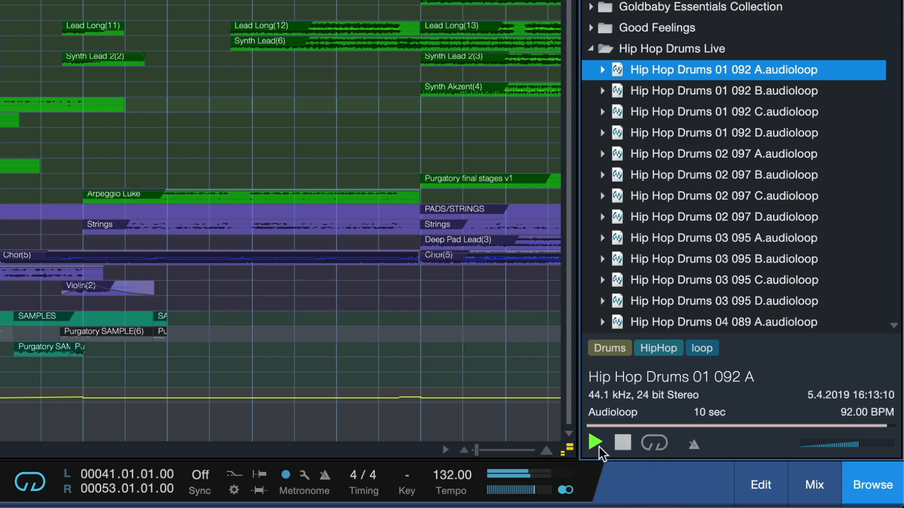
left_click(595, 445)
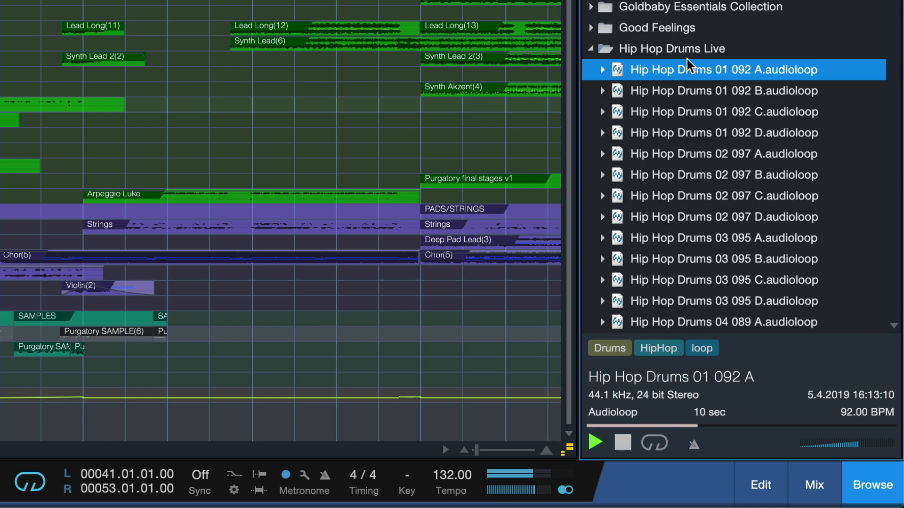
key("space")
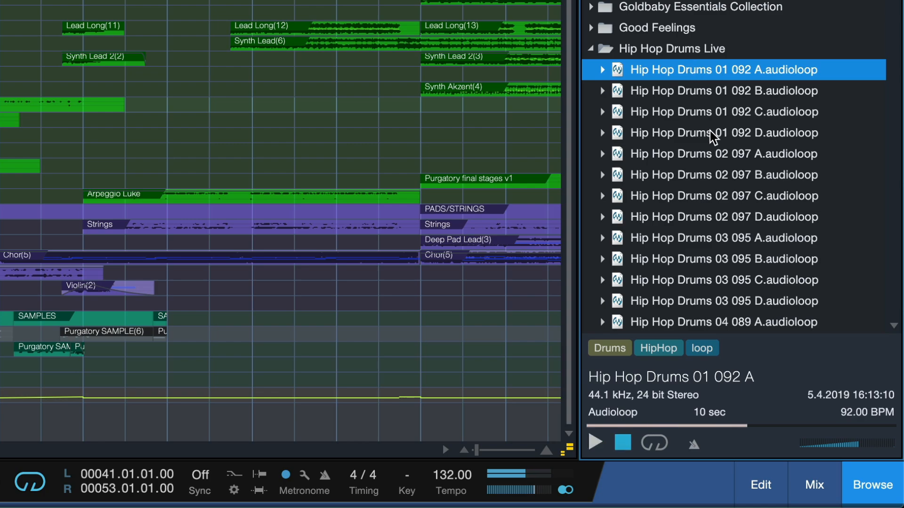
Enable looped preview and playing at song tempo for the Hip Hop Drums 01 092 A loop
left_click(694, 447)
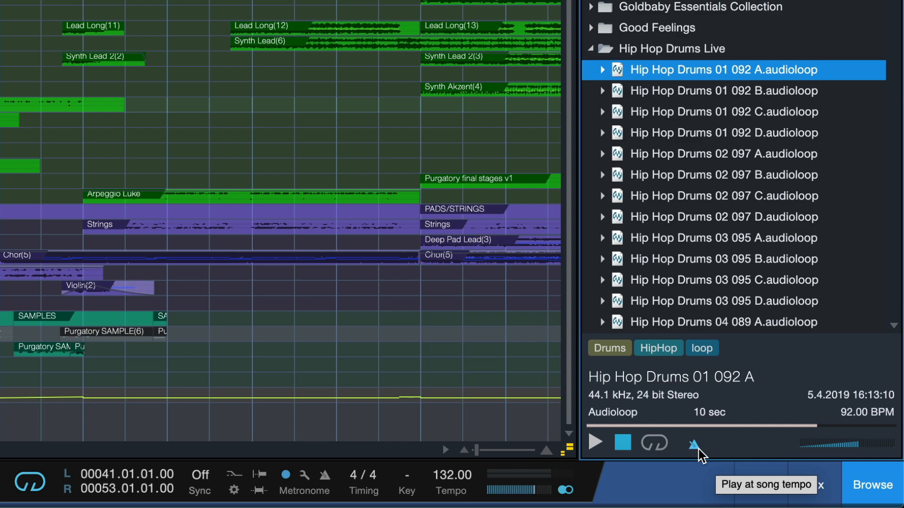
left_click(659, 450)
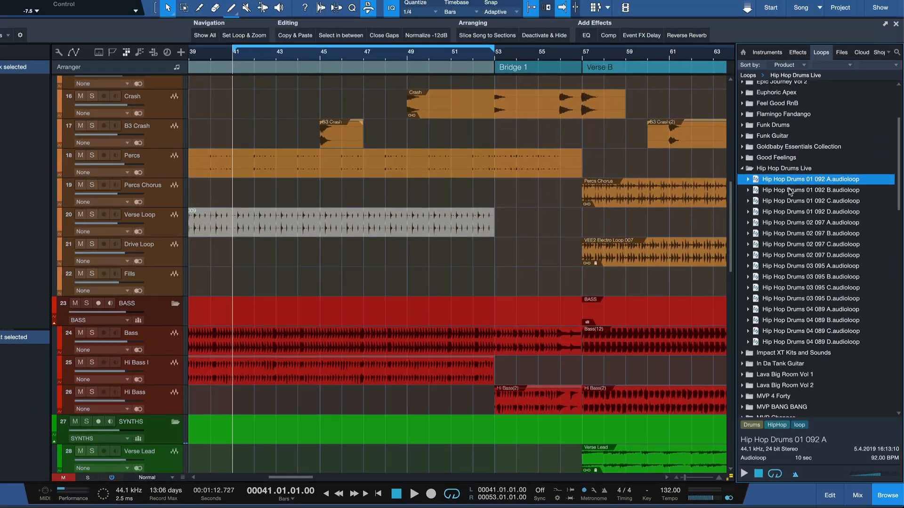
left_click(791, 195)
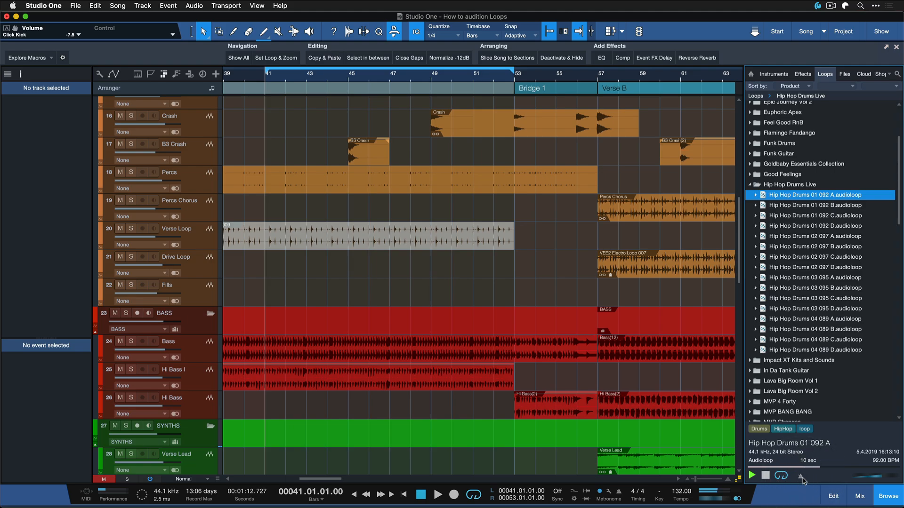
left_click(803, 478)
Audition several other Hip Hop Drums loops at song tempo, including 02 097 C, 01 092 D and 03 095 A
left_click(773, 288)
left_click(785, 257)
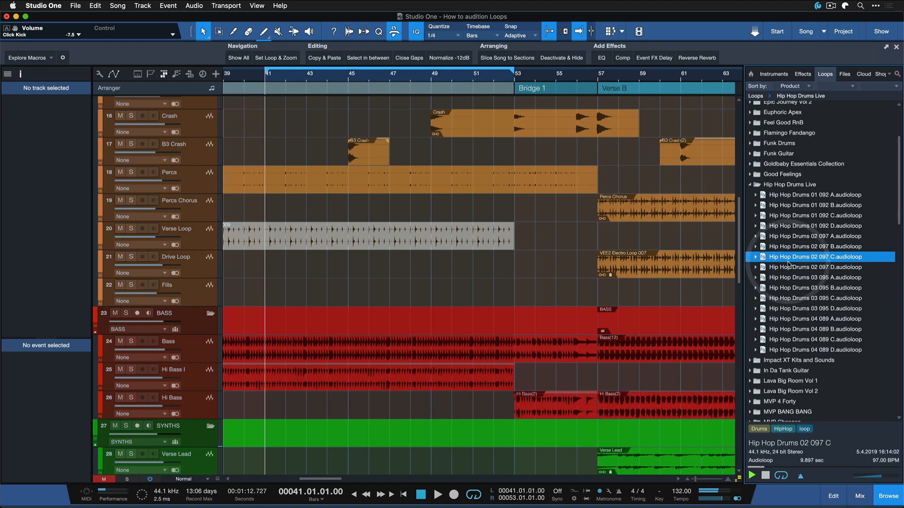
left_click(785, 227)
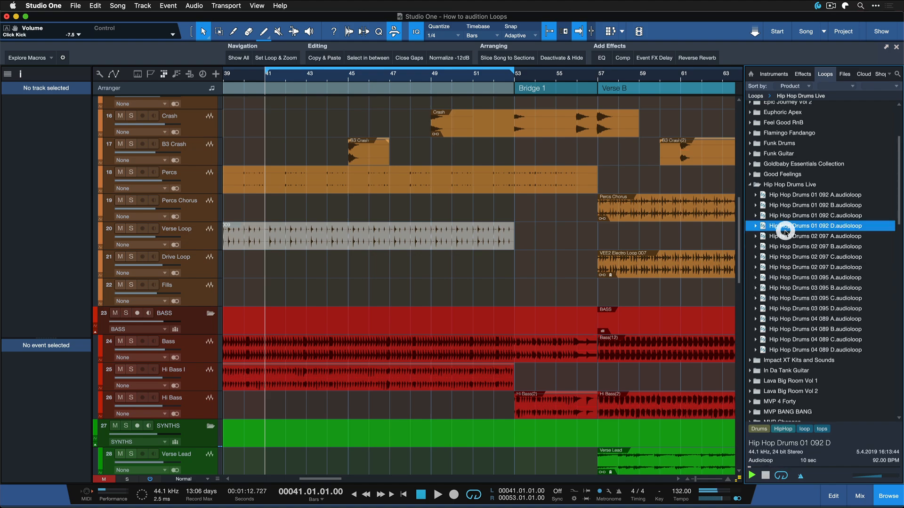
left_click(799, 277)
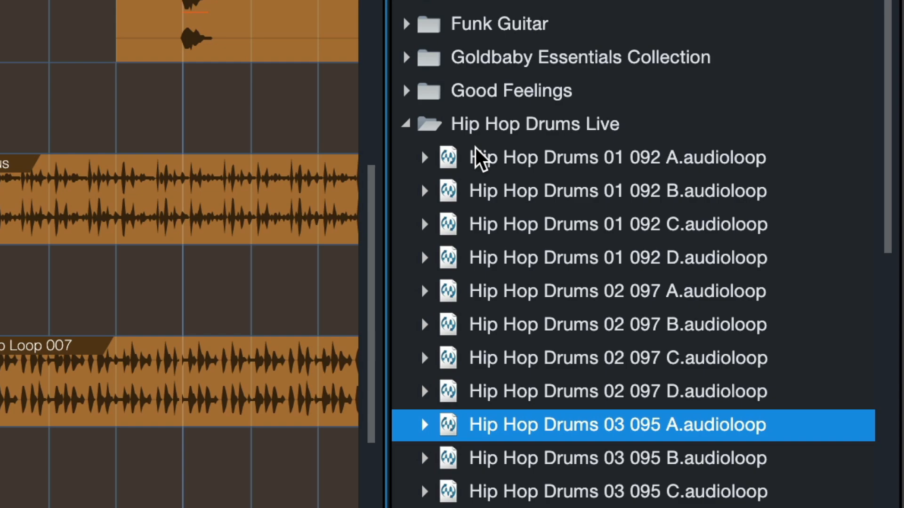
Audition Hip Hop Drums loops against the playing song, ending on 02 097 D, and raise the preview volume slightly
left_click(475, 148)
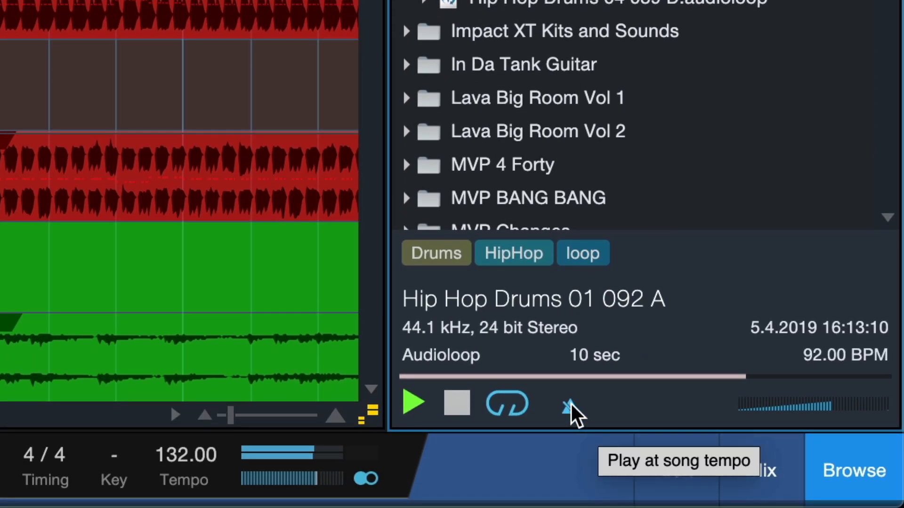
left_click(785, 234)
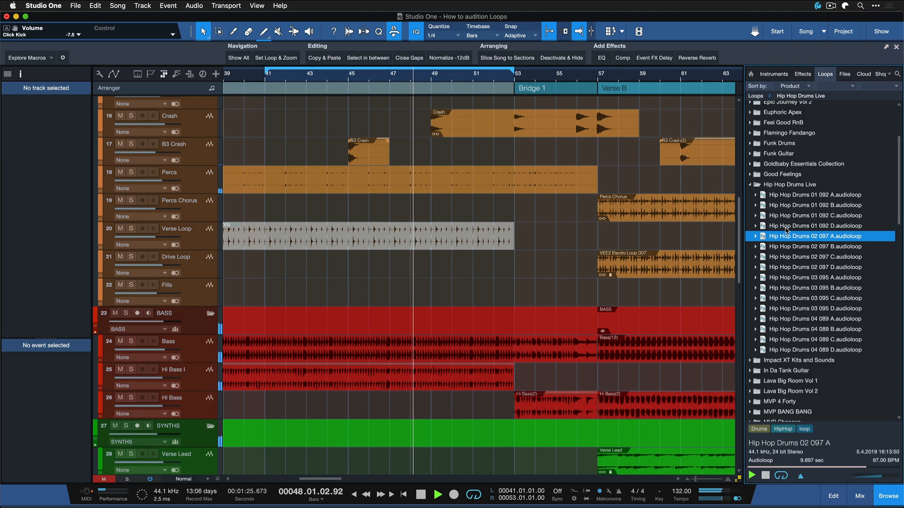
left_click(786, 228)
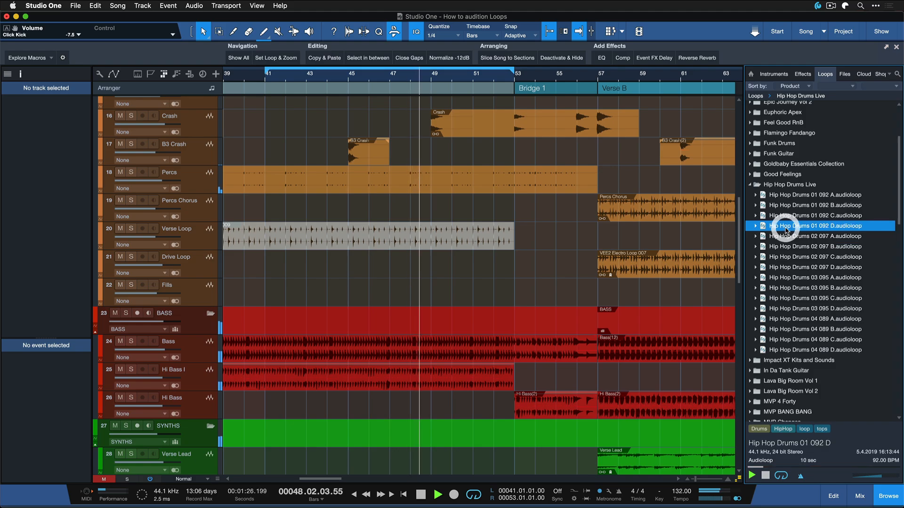
left_click(790, 256)
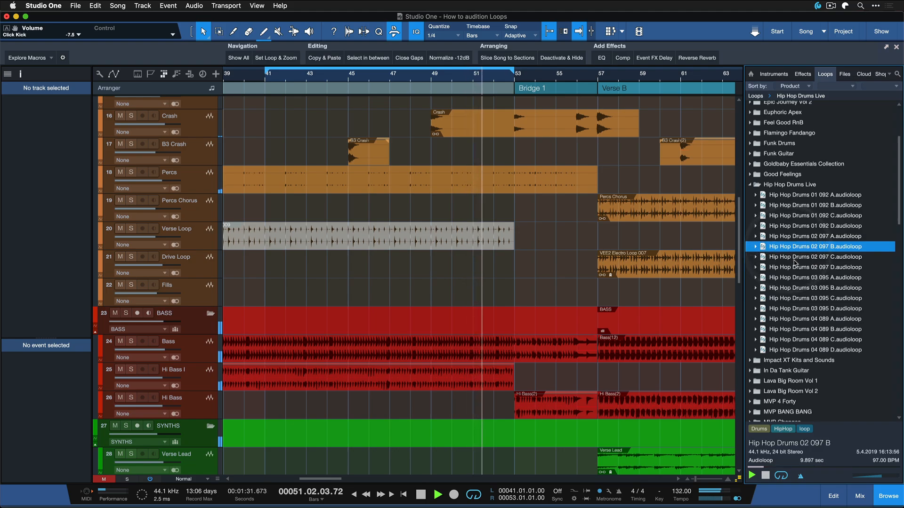
left_click(799, 277)
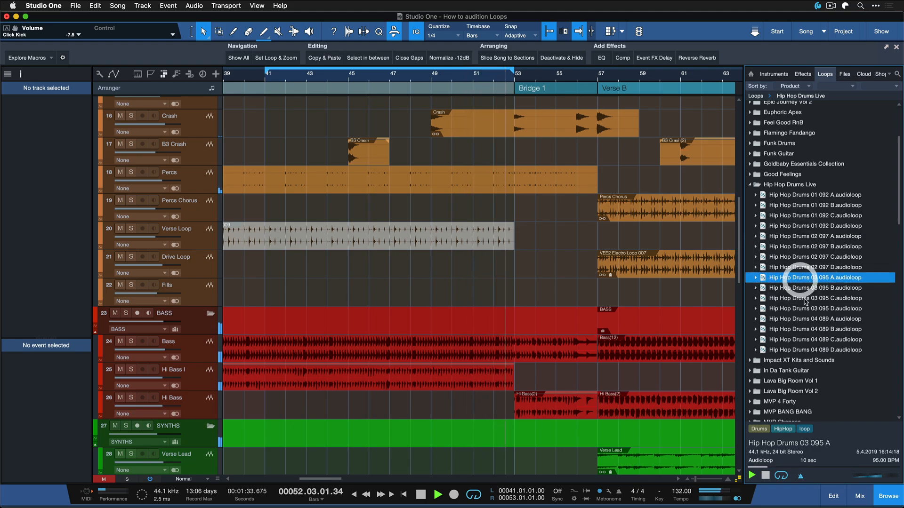
left_click(812, 268)
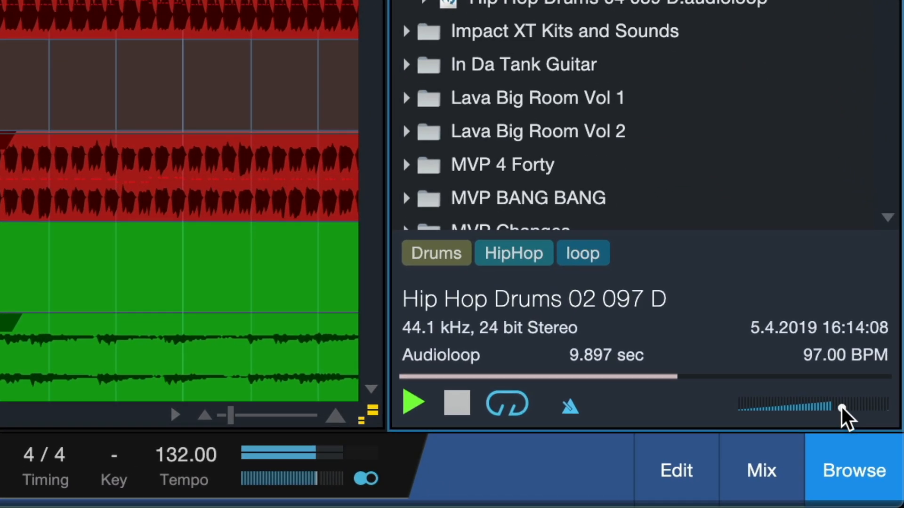
left_click_drag(842, 407, 852, 406)
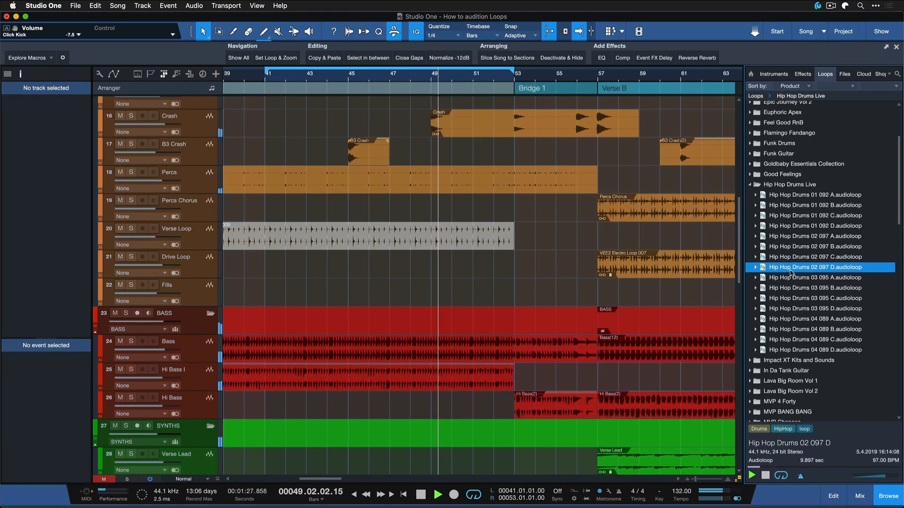
Stop playback and place the Hip Hop Drums 02 097 D loop at bar 41 on a new track between Drive Loop and Fills
key("space")
left_click_drag(793, 268, 284, 283)
scroll(283, 282, "down", 1)
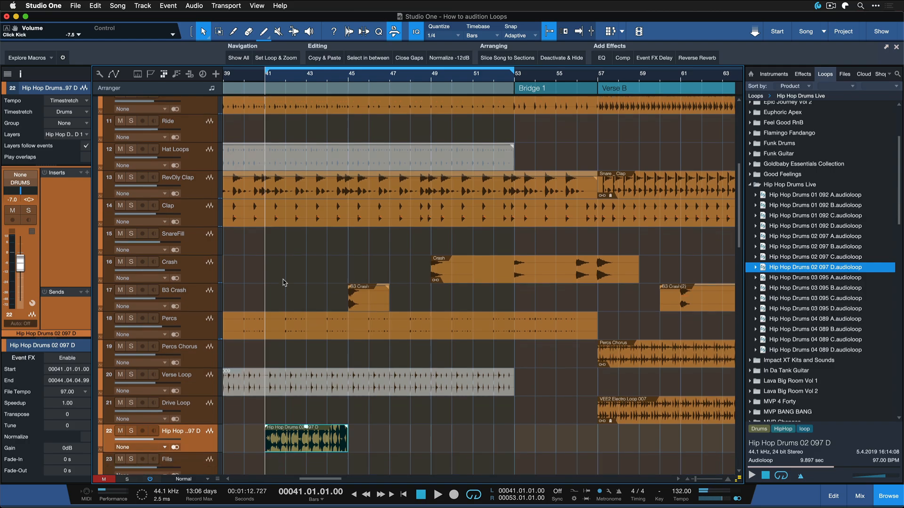
scroll(284, 283, "down", 2)
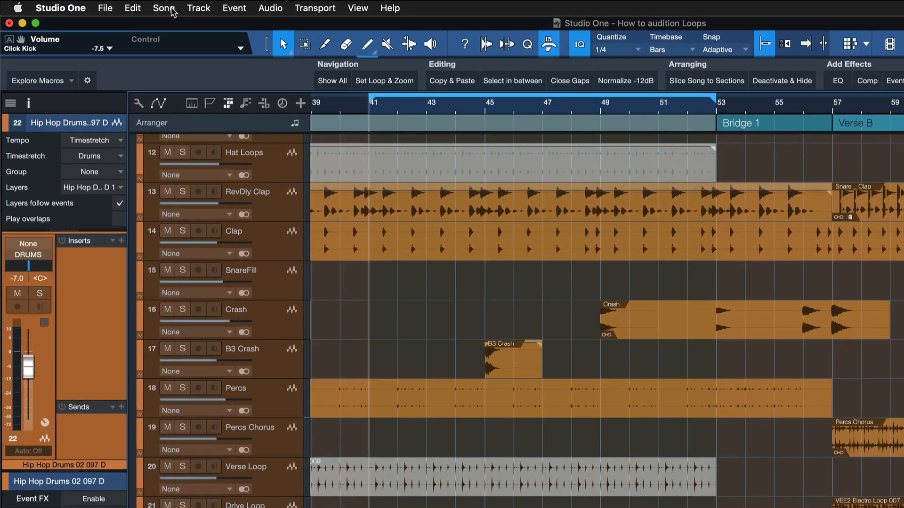
Open the general Song Setup settings and check the option for stretching audio files to the song tempo
left_click(117, 6)
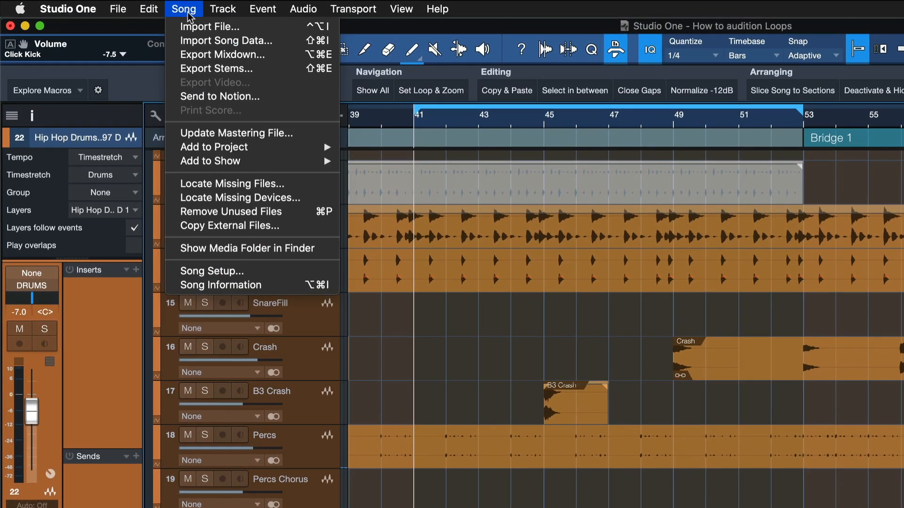
left_click(218, 272)
left_click(188, 6)
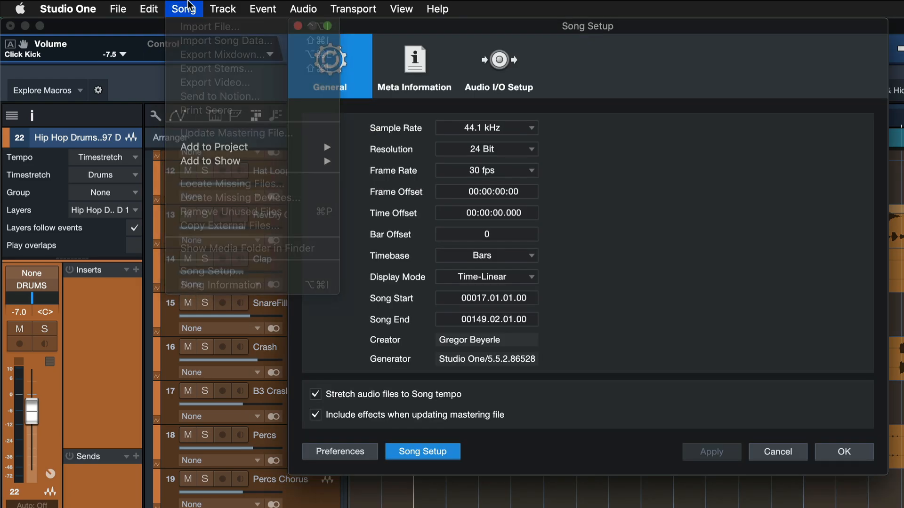
left_click(332, 65)
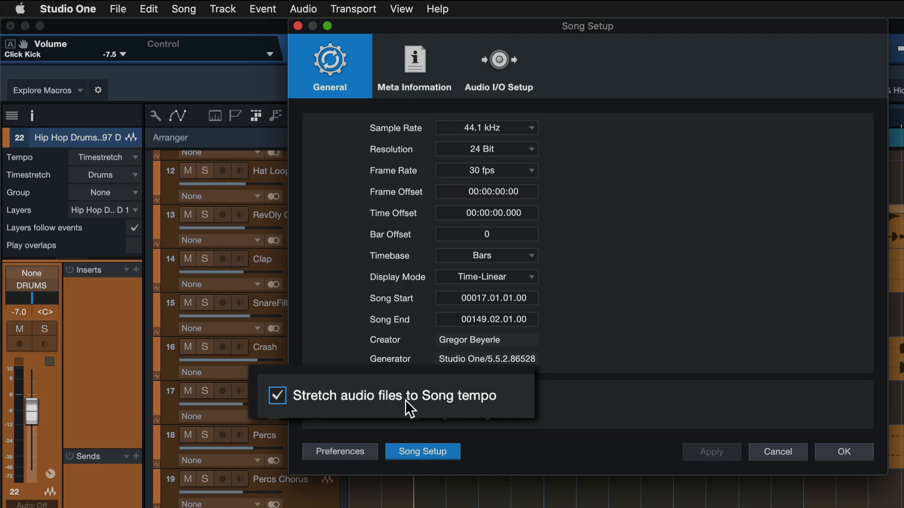
Dismiss the song settings without changes and reverse the audio of the Hip Hop Drums 02 097 D loop at bar 41
left_click(776, 453)
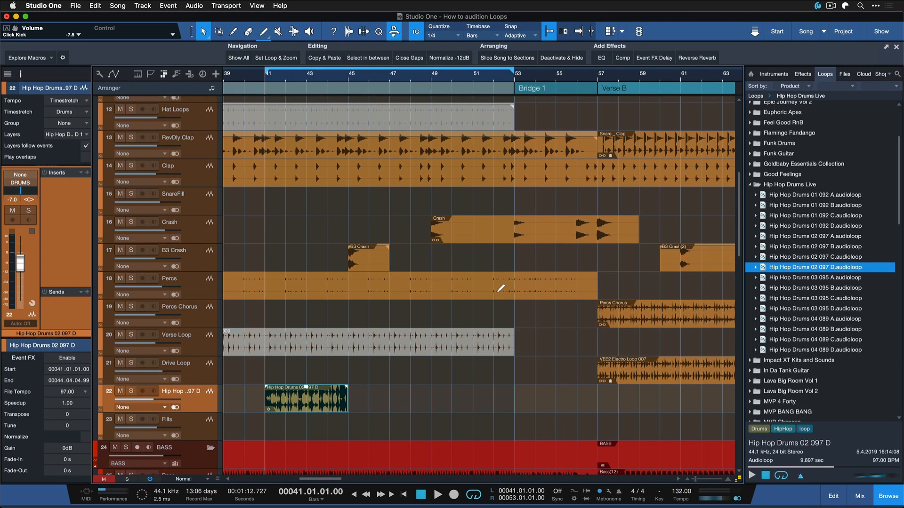
key("super+n")
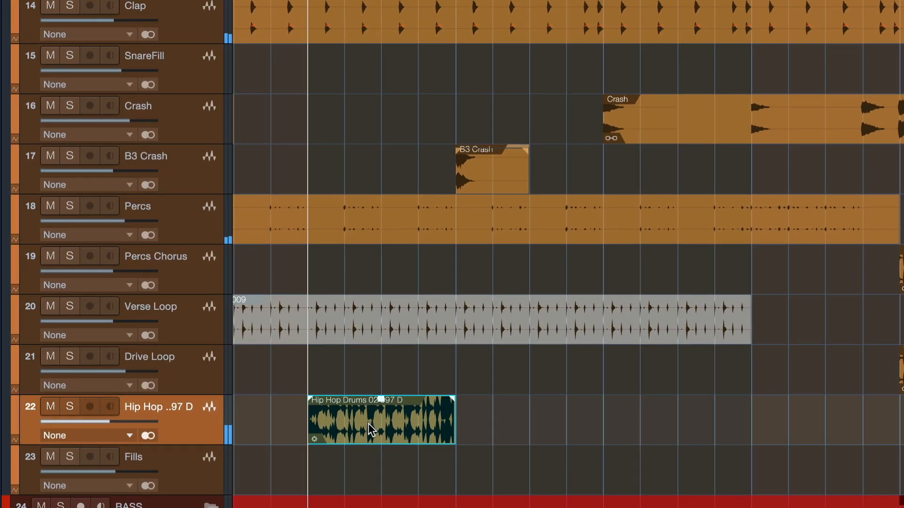
right_click(299, 404)
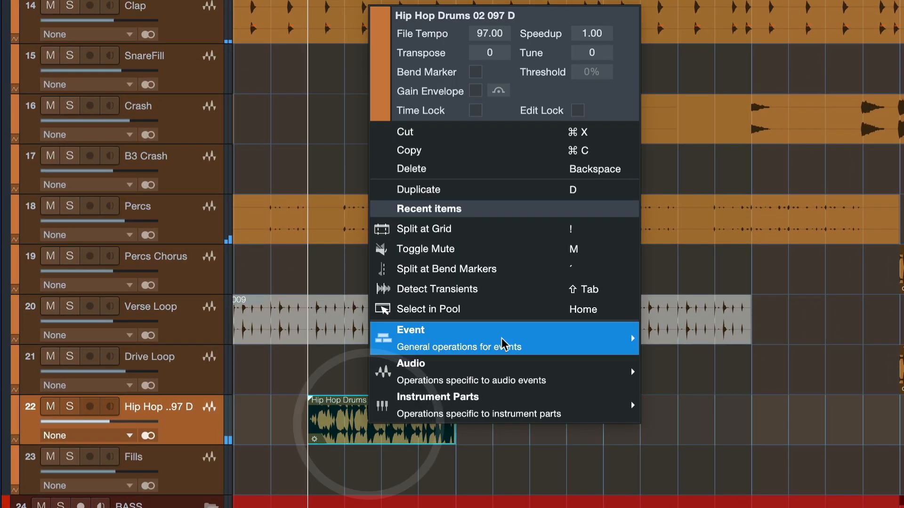
mouse_move(511, 369)
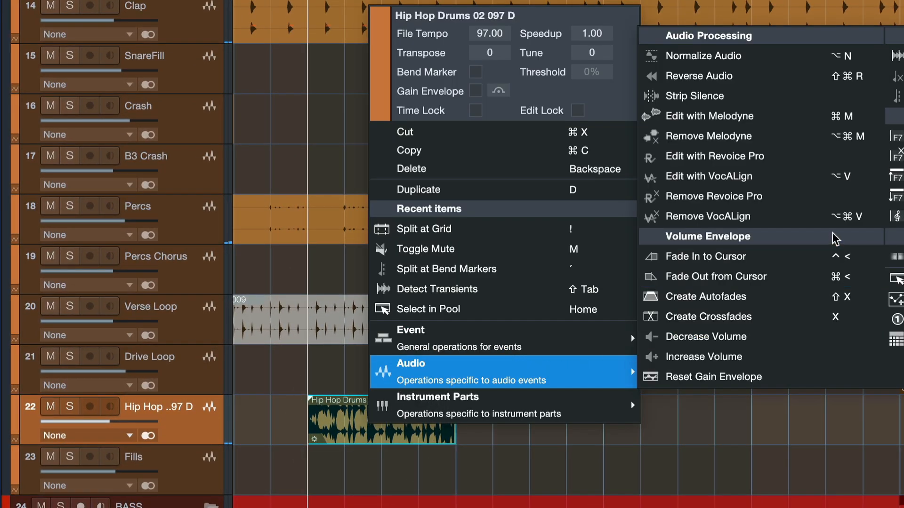
left_click(783, 75)
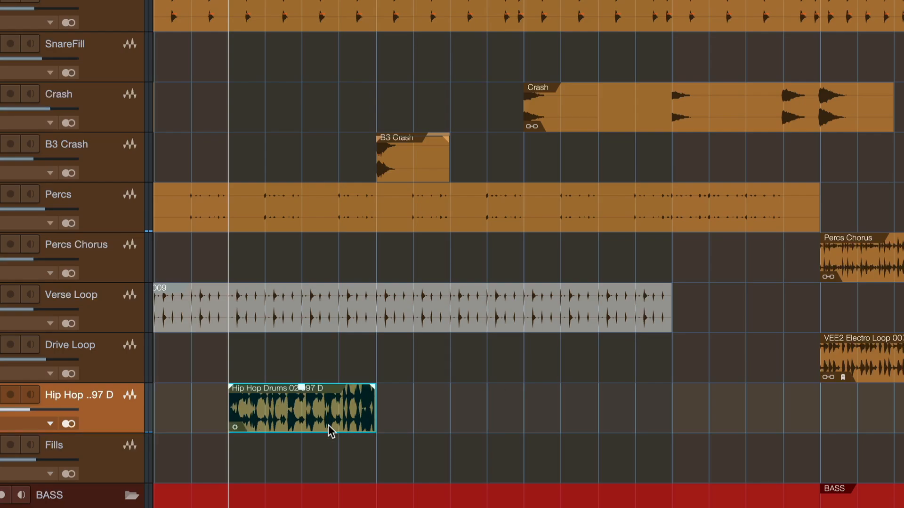
Split the reversed Hip Hop Drums 02 097 D loop into slices at the grid
right_click(332, 430)
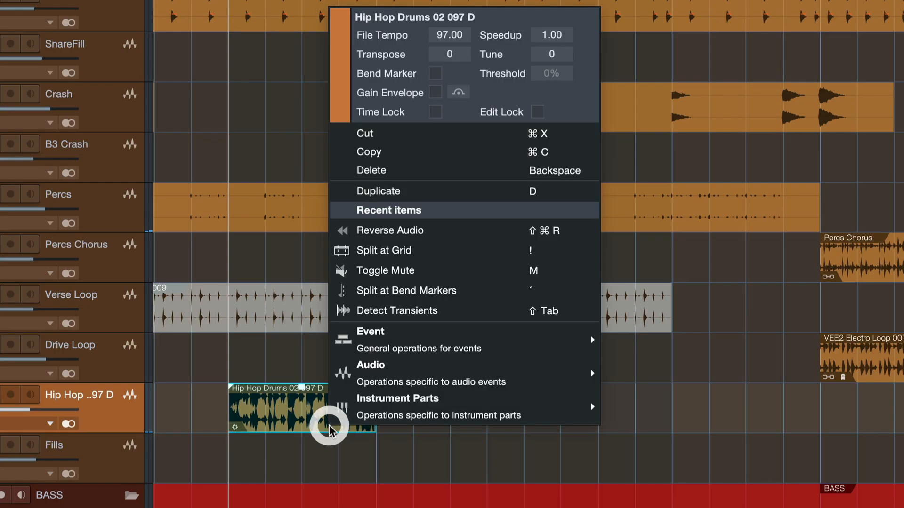
mouse_move(539, 358)
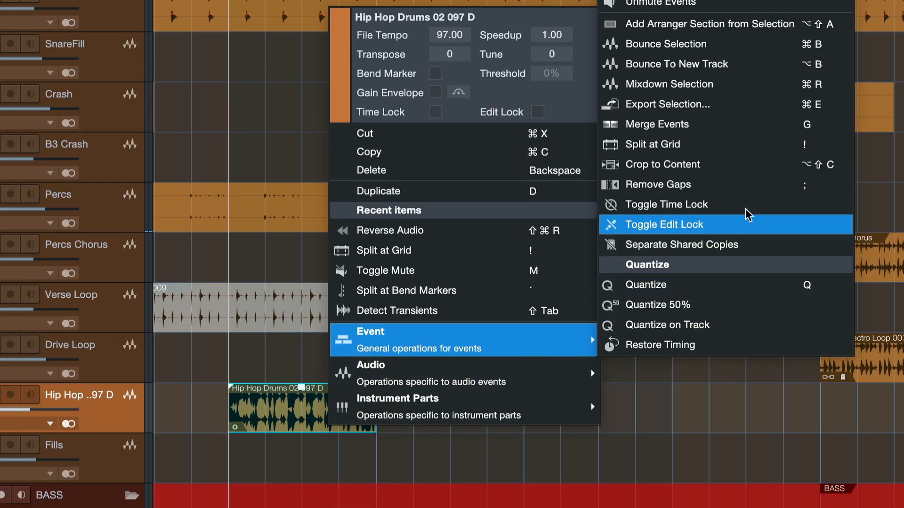
left_click(733, 150)
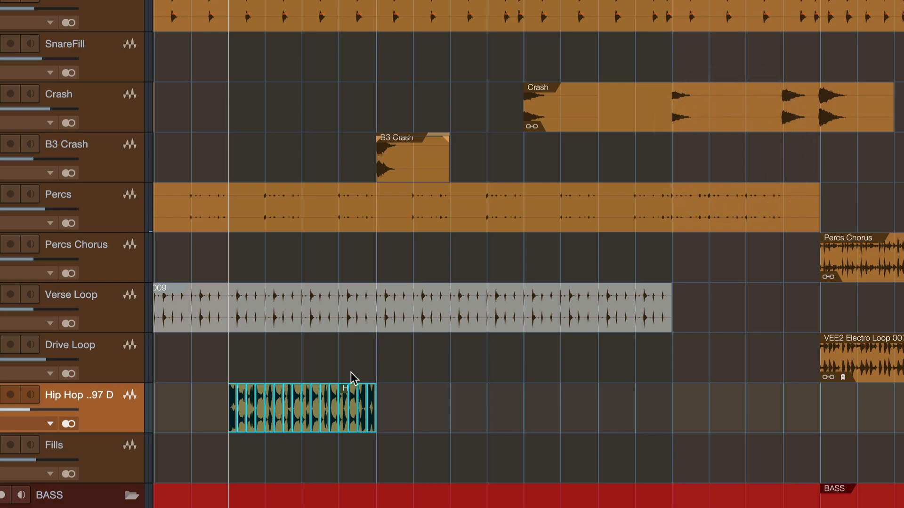
Add fade-outs over about the last two thirds of every Hip Hop Drums slice and play back the result
key("e")
left_click_drag(299, 393, 273, 398)
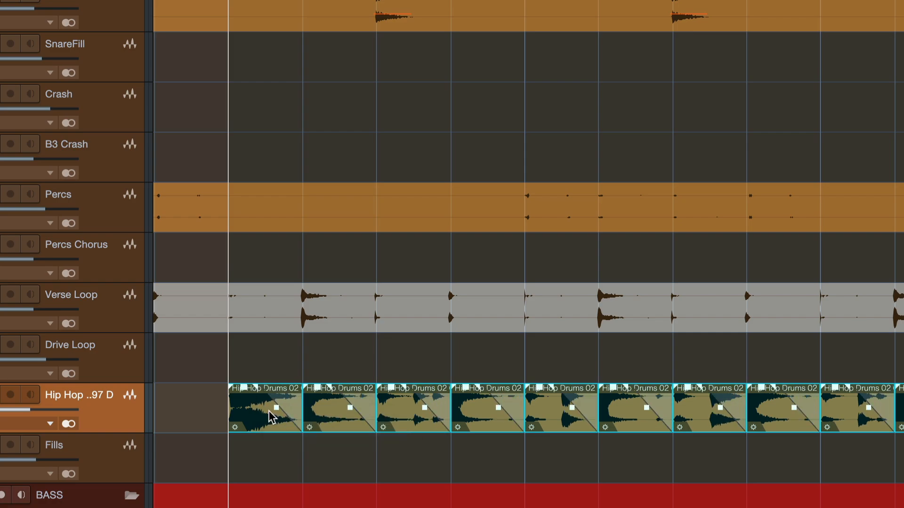
left_click(272, 418)
key("w")
key("space")
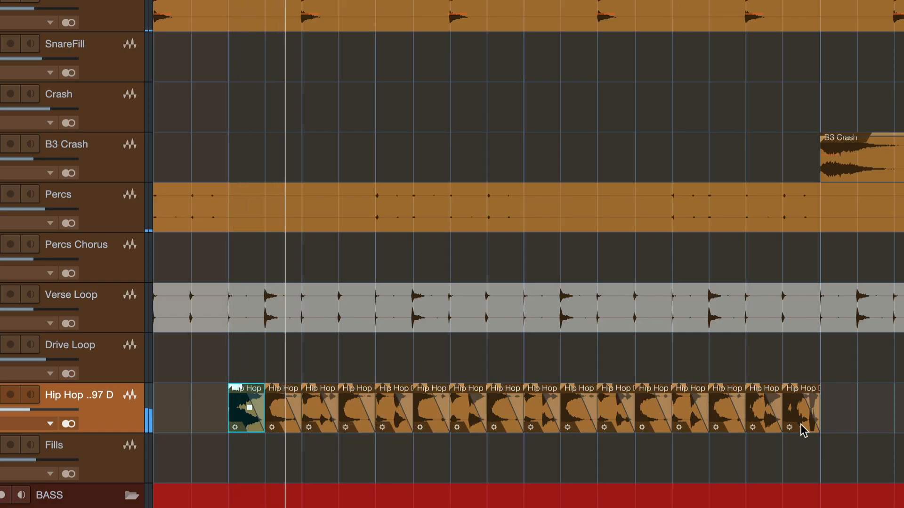
Bend the fade-out curves of all the Hip Hop Drums slices downward and bounce the slices into one audio event
left_click(873, 425)
left_click_drag(873, 425, 140, 429)
left_click_drag(254, 408, 250, 427)
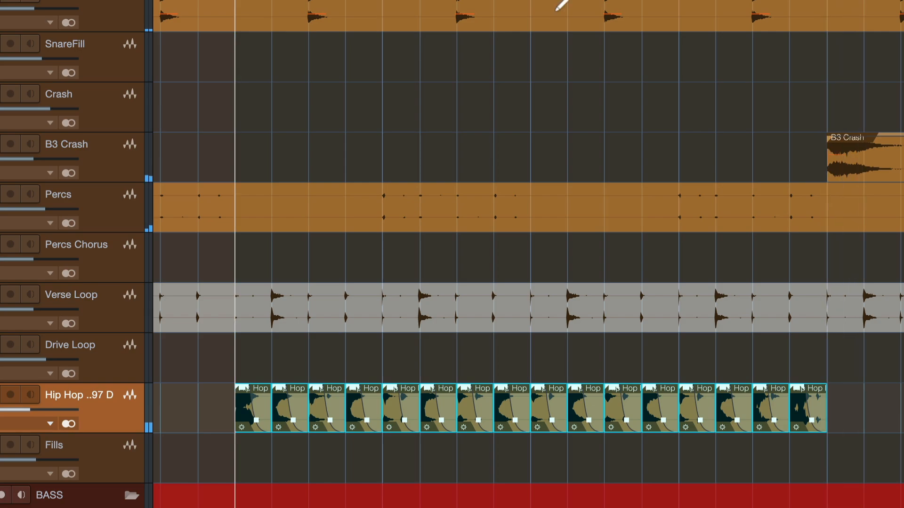
key("super+b")
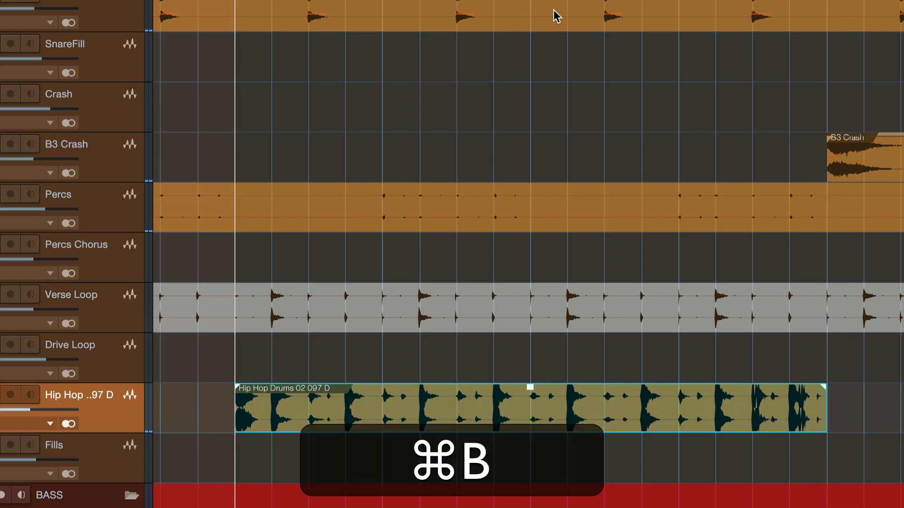